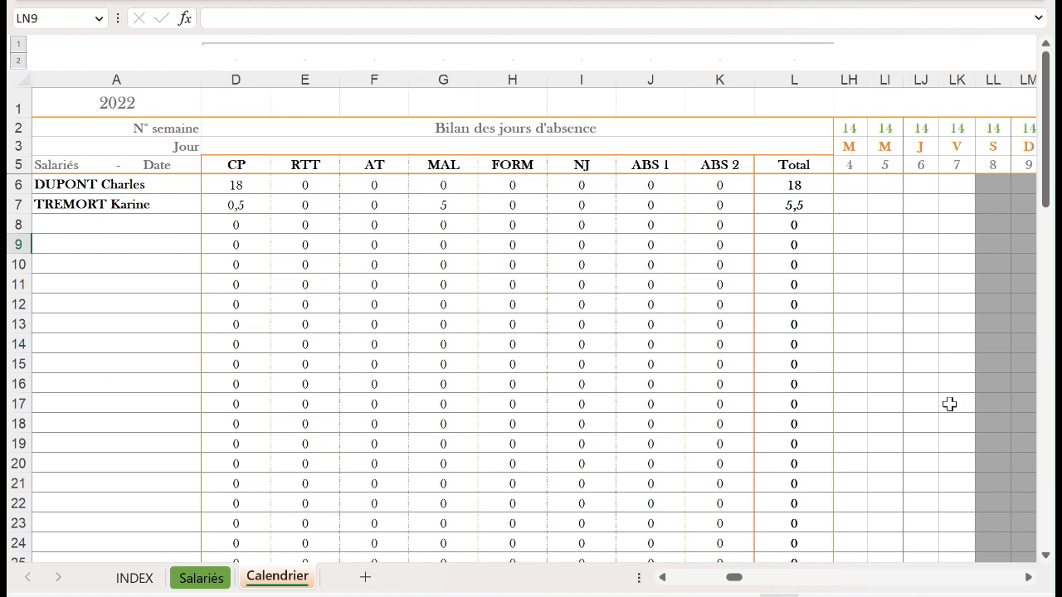
Look over the employee table on the Salariés sheet and return to the Calendrier sheet
left_click(192, 579)
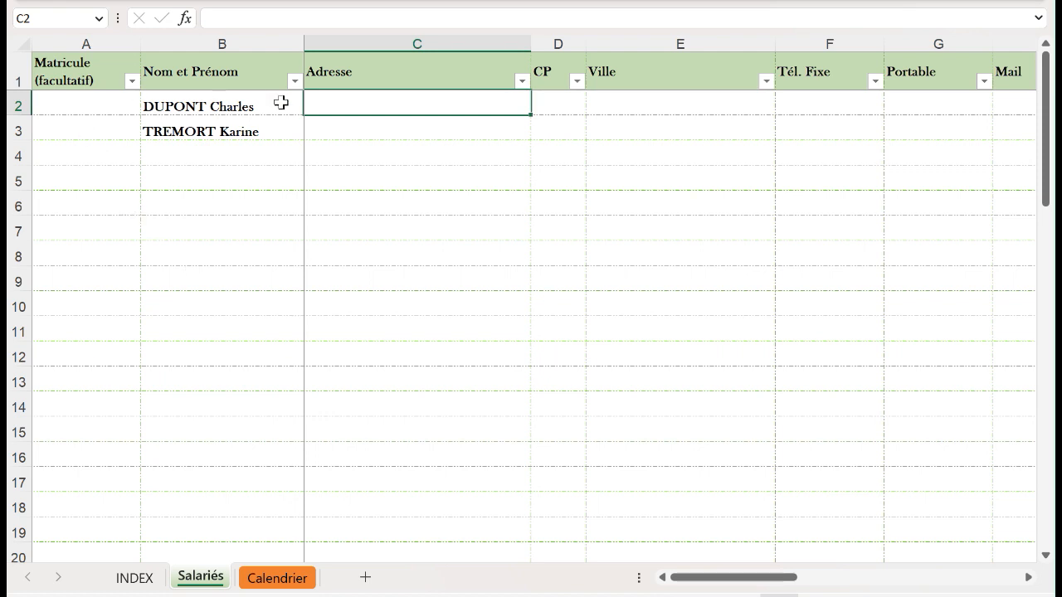
left_click_drag(687, 583, 639, 567)
left_click(257, 578)
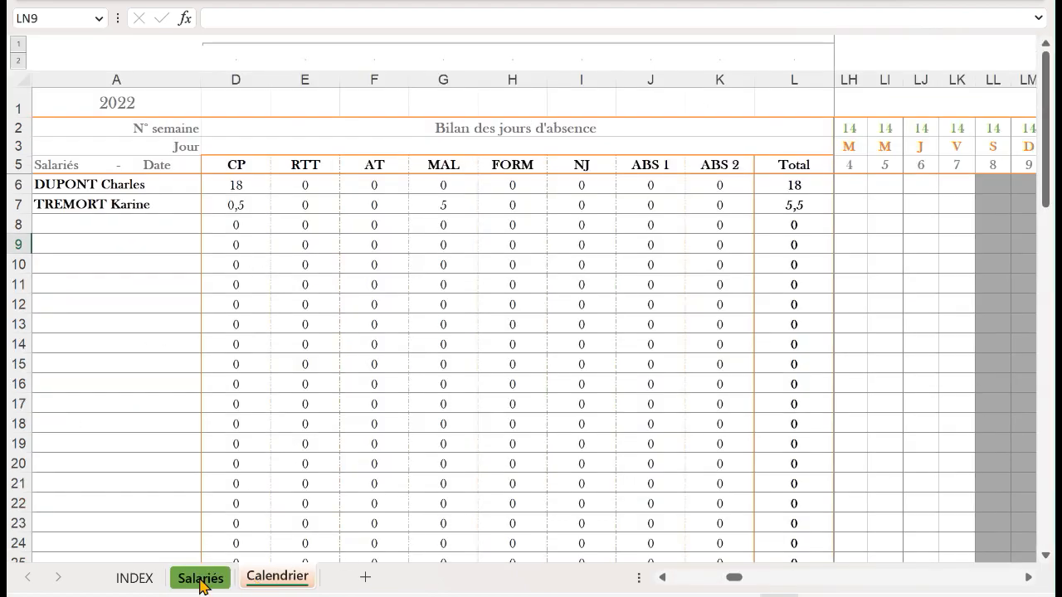
Read through the INDEX sheet's instructions, the contract type and status lists, and the absence abbreviations table
left_click(131, 579)
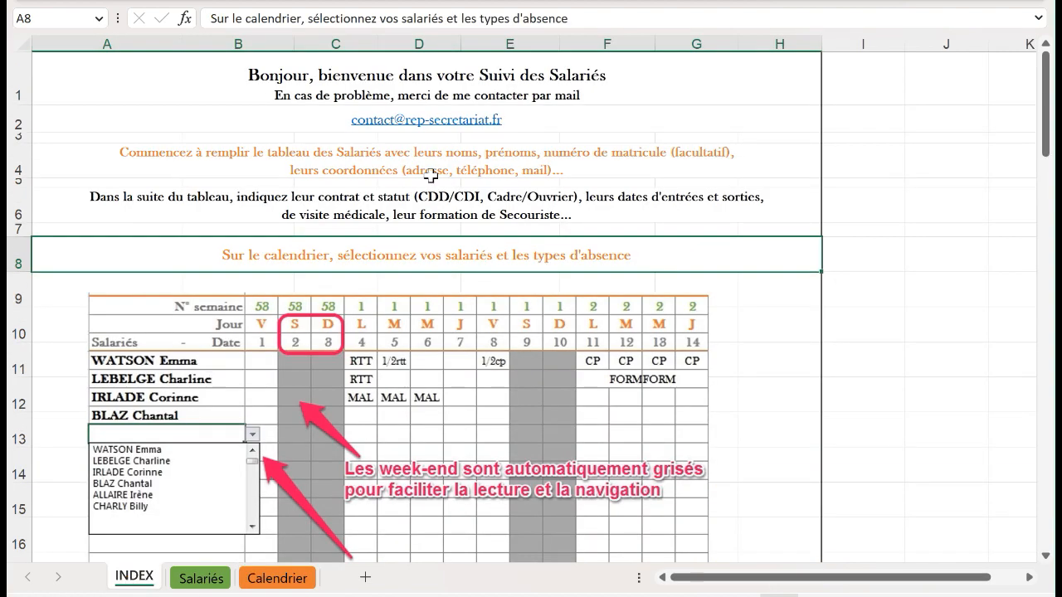
scroll(784, 234, "down", 10)
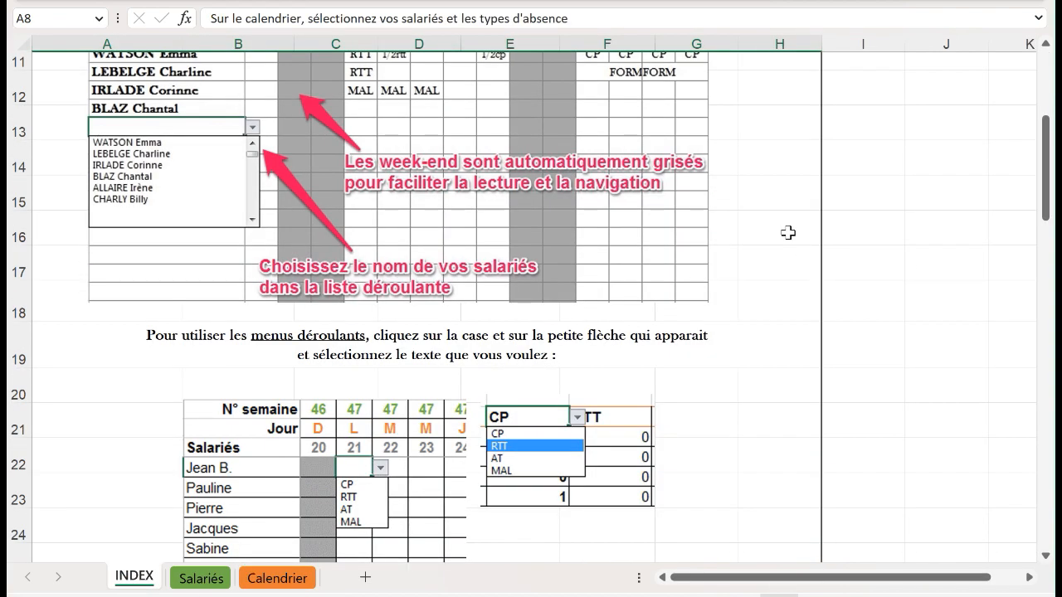
scroll(791, 234, "down", 8)
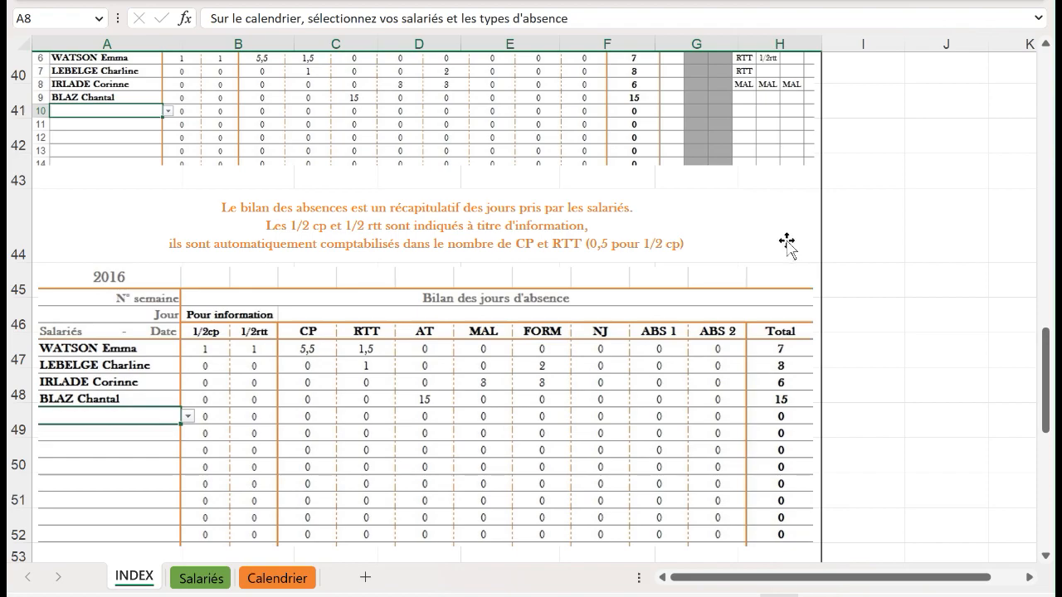
scroll(786, 242, "down", 4)
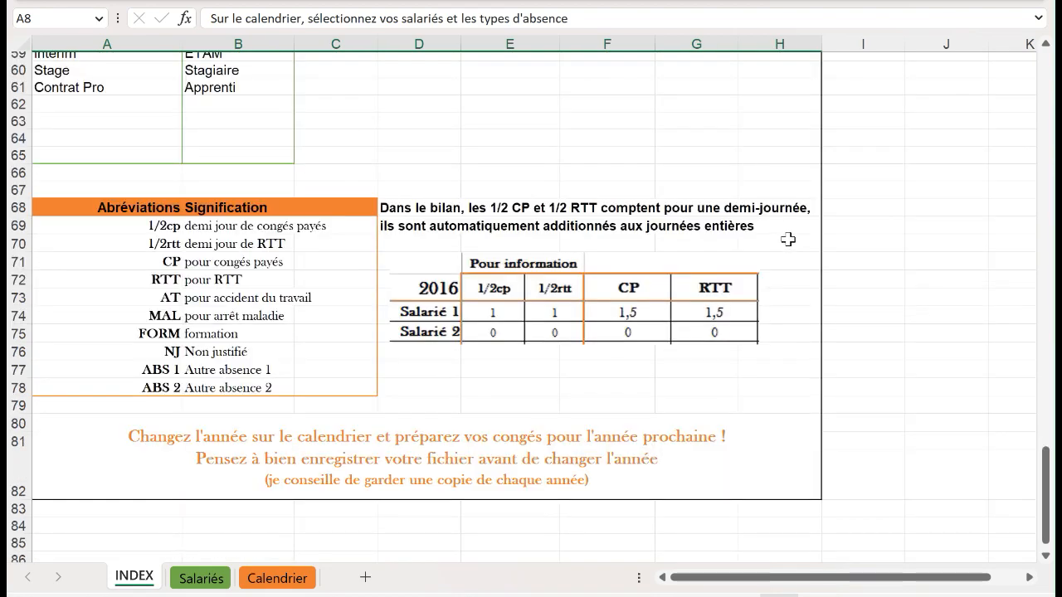
scroll(788, 241, "up", 5)
scroll(794, 239, "down", 1)
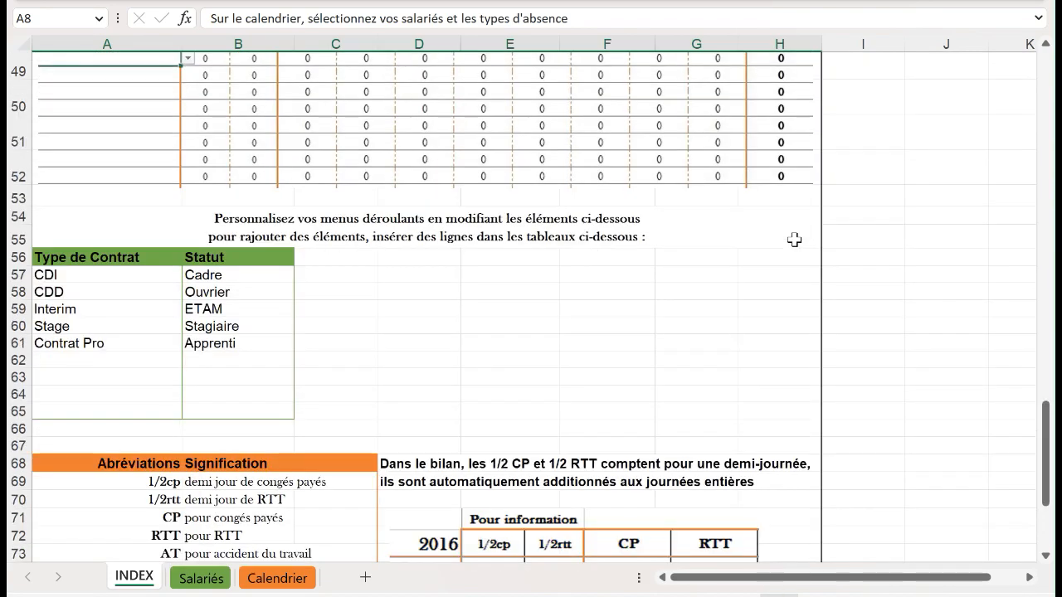
scroll(794, 240, "down", 3)
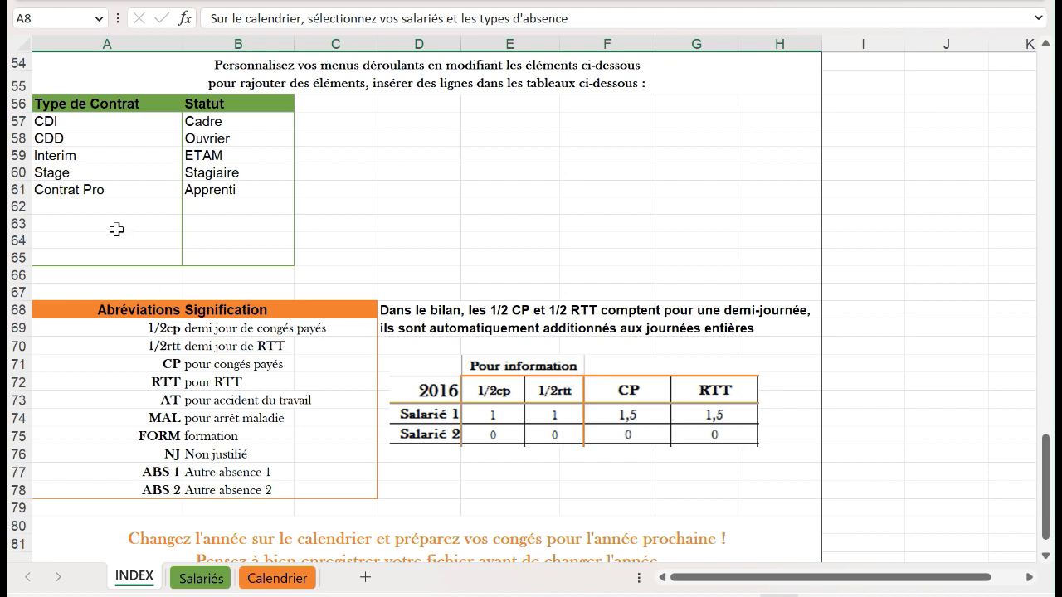
left_click(336, 366)
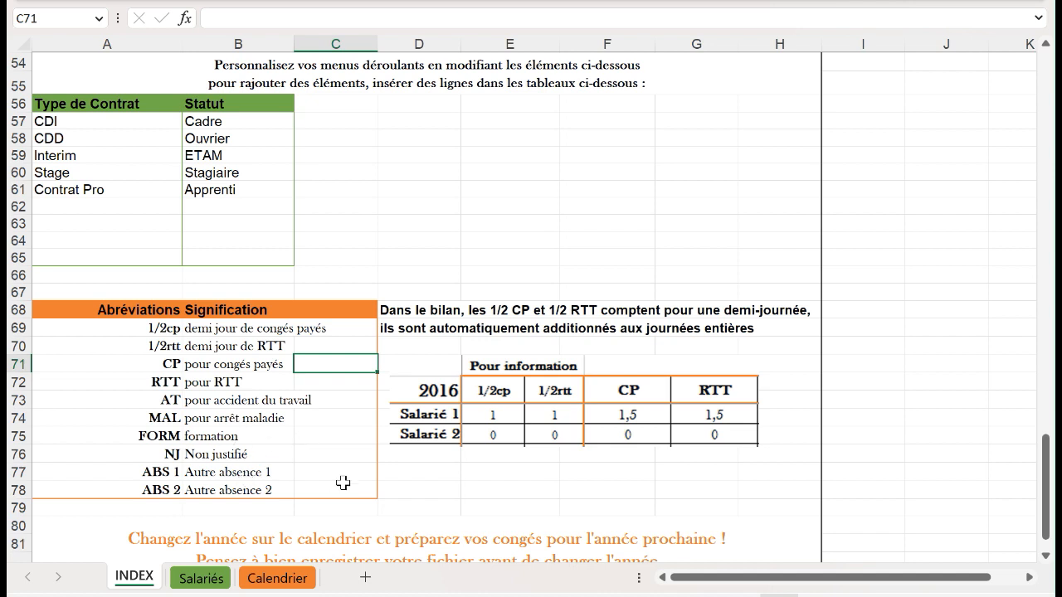
left_click(247, 326)
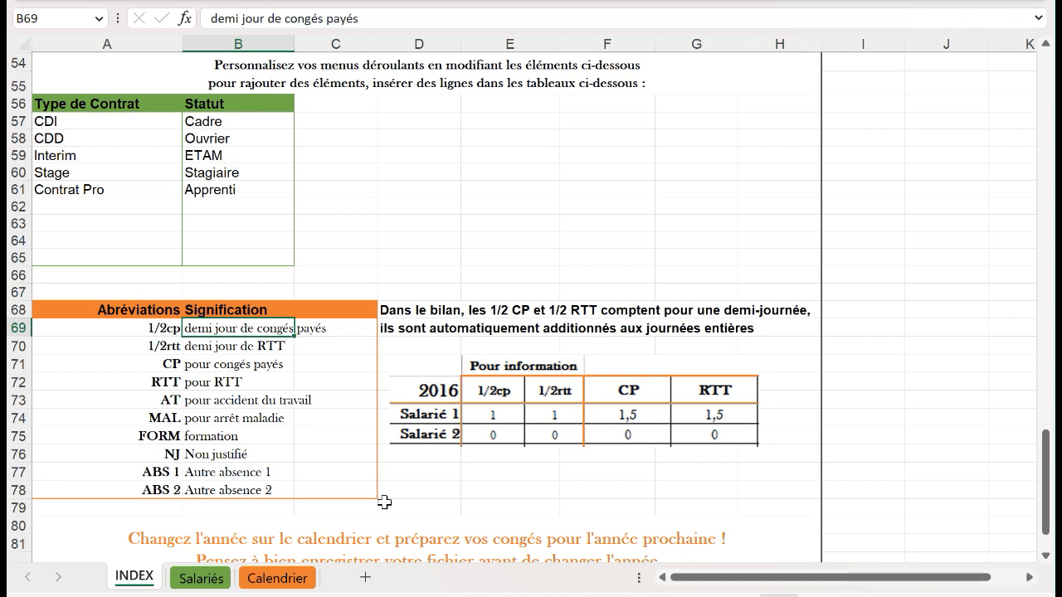
On the Salariés sheet, enter the first employee's landline number in the Tél. Fixe column
left_click(203, 578)
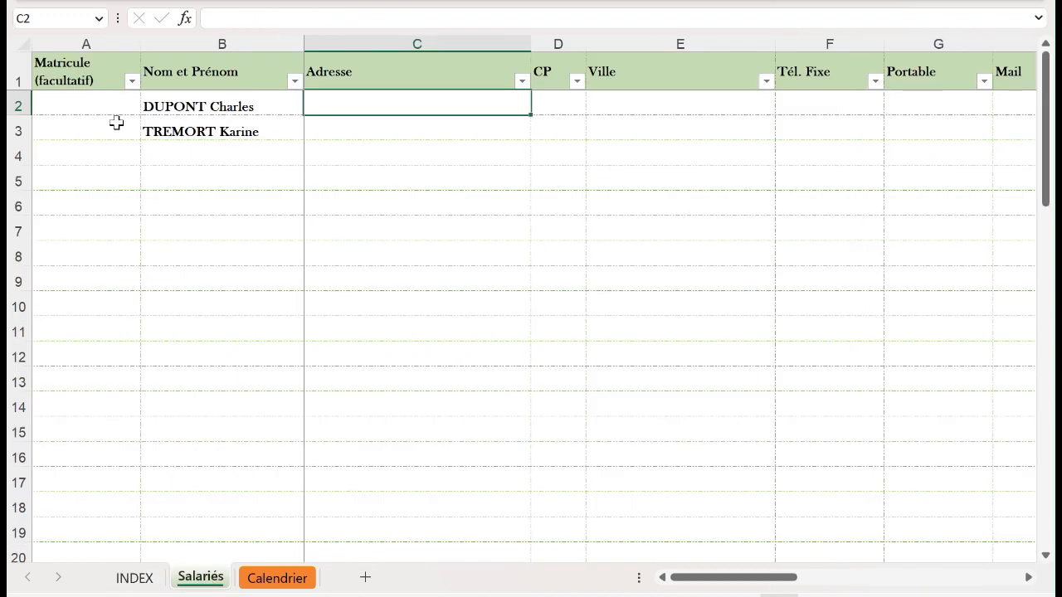
left_click(94, 105)
left_click(204, 134)
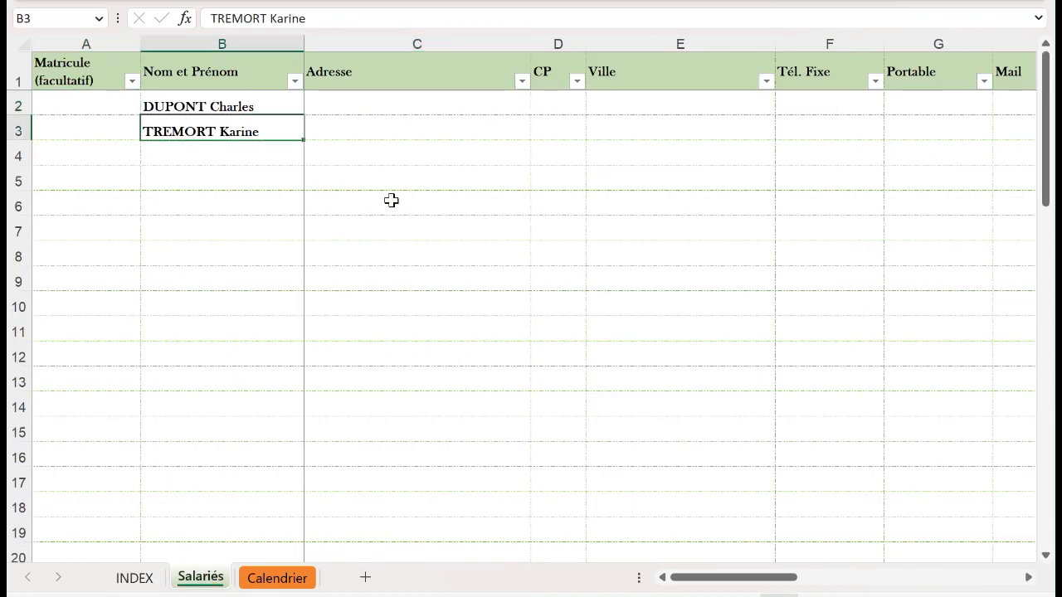
left_click_drag(723, 578, 775, 572)
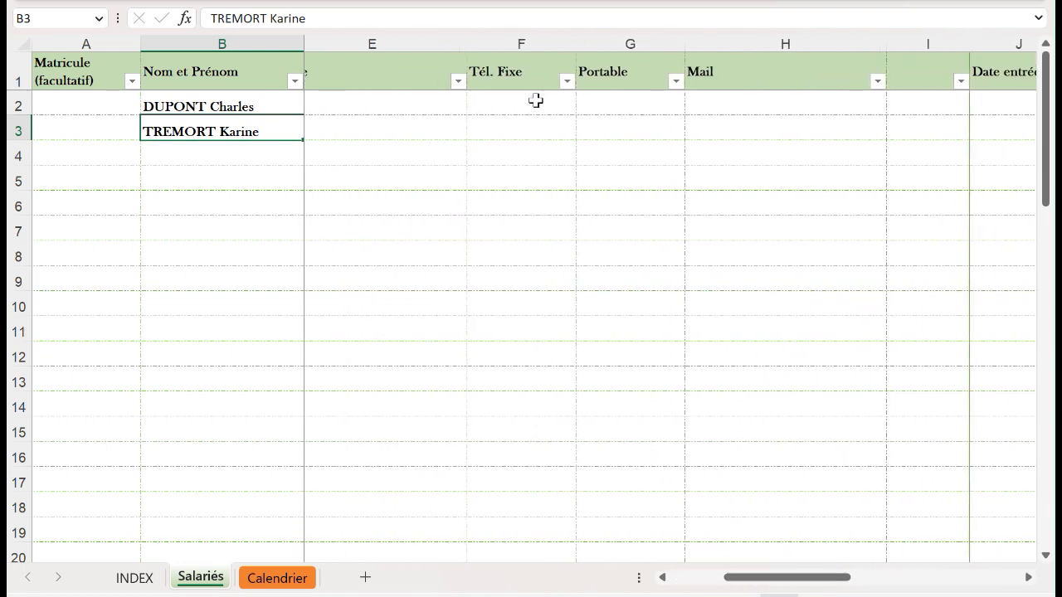
left_click(536, 102)
left_click(496, 125)
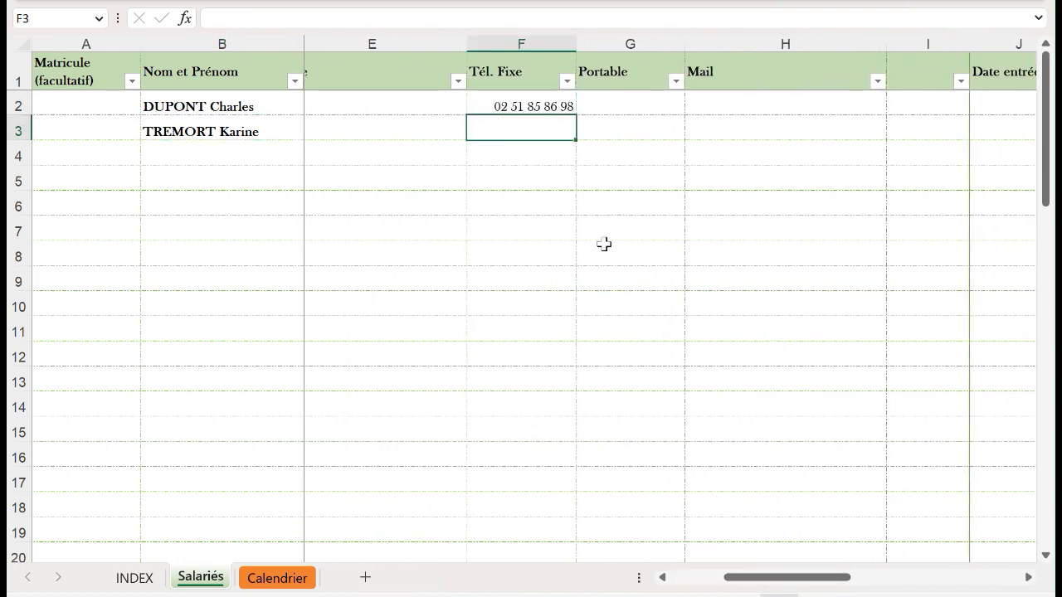
Set the first employee's Type de Contrat to CDD on the Salariés sheet
left_click_drag(785, 575, 801, 583)
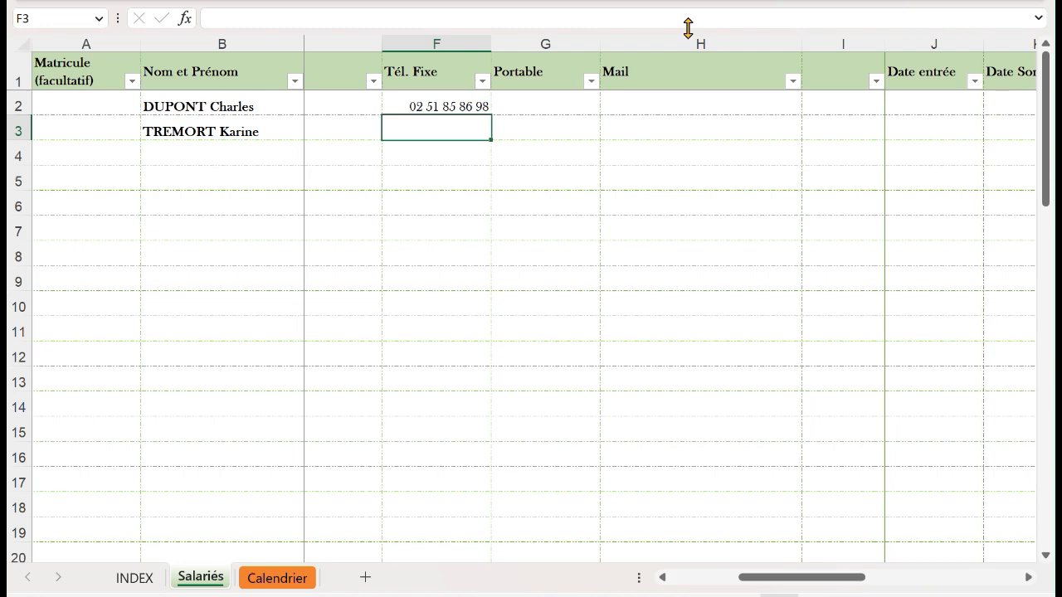
left_click_drag(817, 572, 916, 588)
left_click(505, 102)
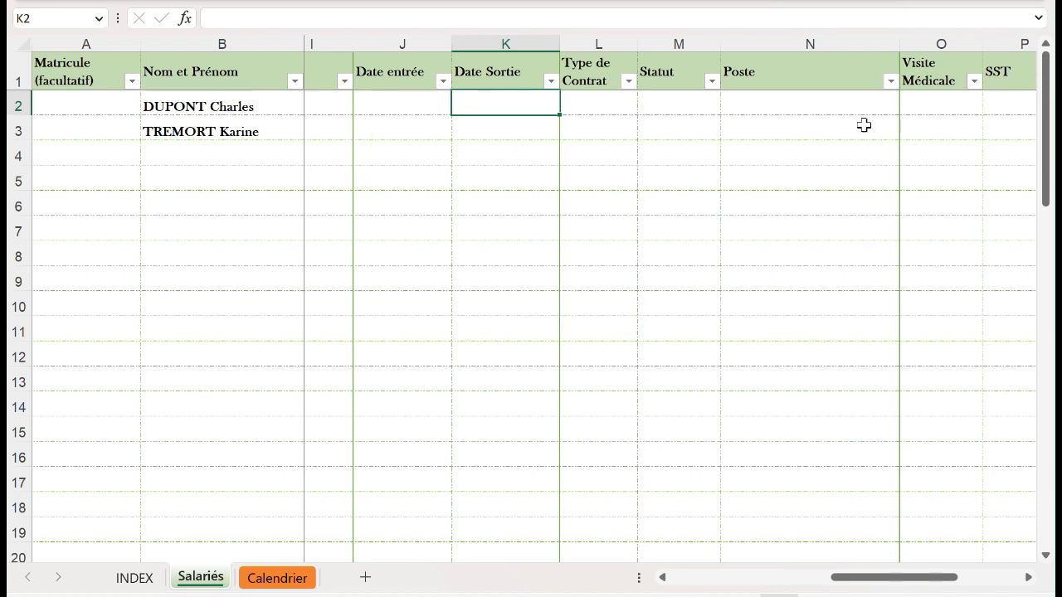
left_click(626, 107)
left_click(645, 106)
left_click(609, 142)
Set the first employee's Statut to Ouvrier
left_click(674, 101)
left_click(728, 106)
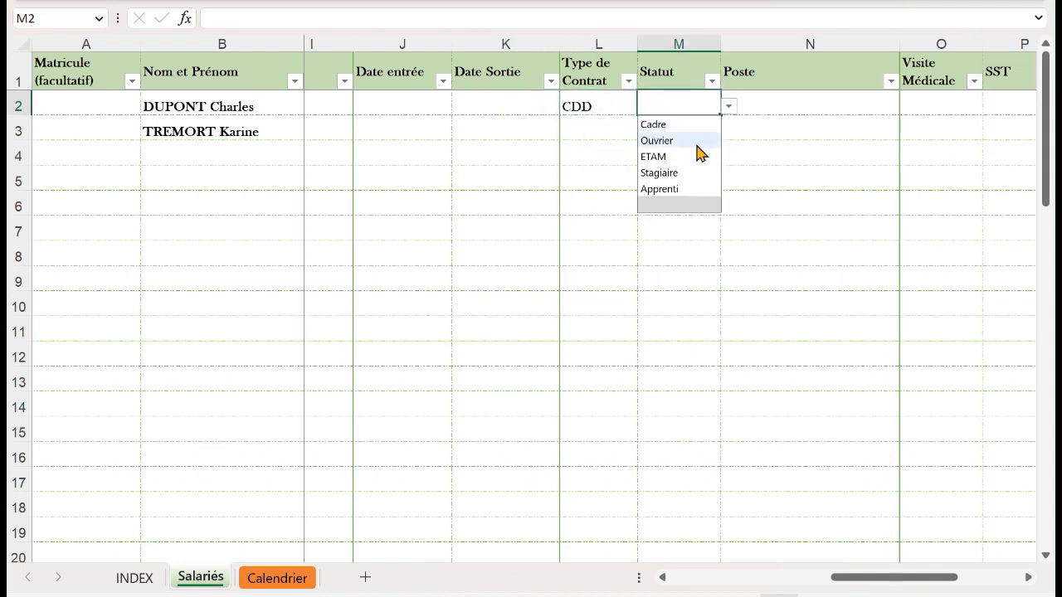
left_click(656, 140)
Enter 25/03/2023 as the first employee's Visite Médicale date
left_click(808, 102)
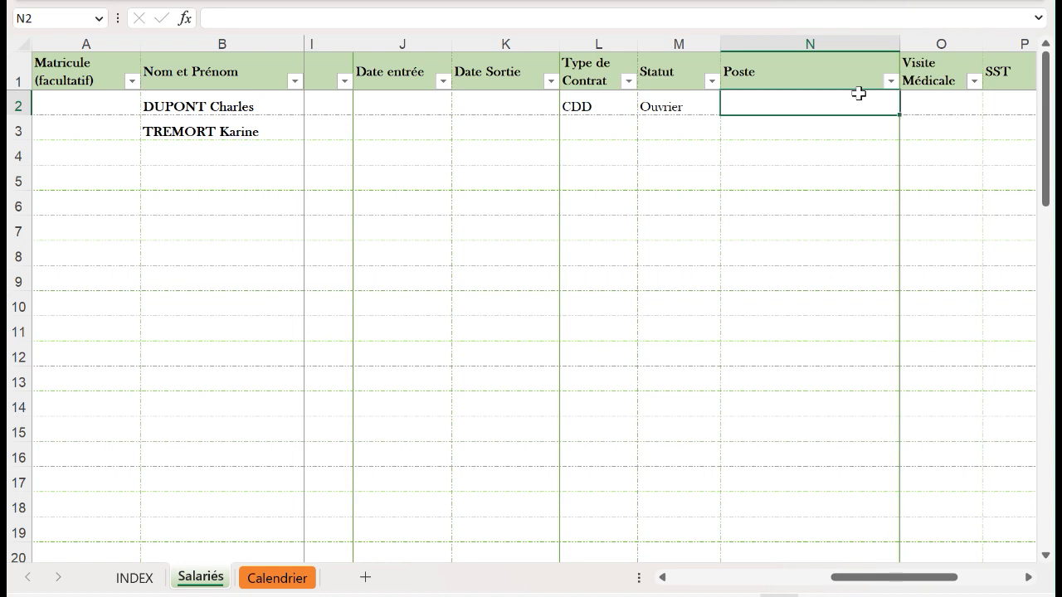
left_click_drag(878, 583, 962, 583)
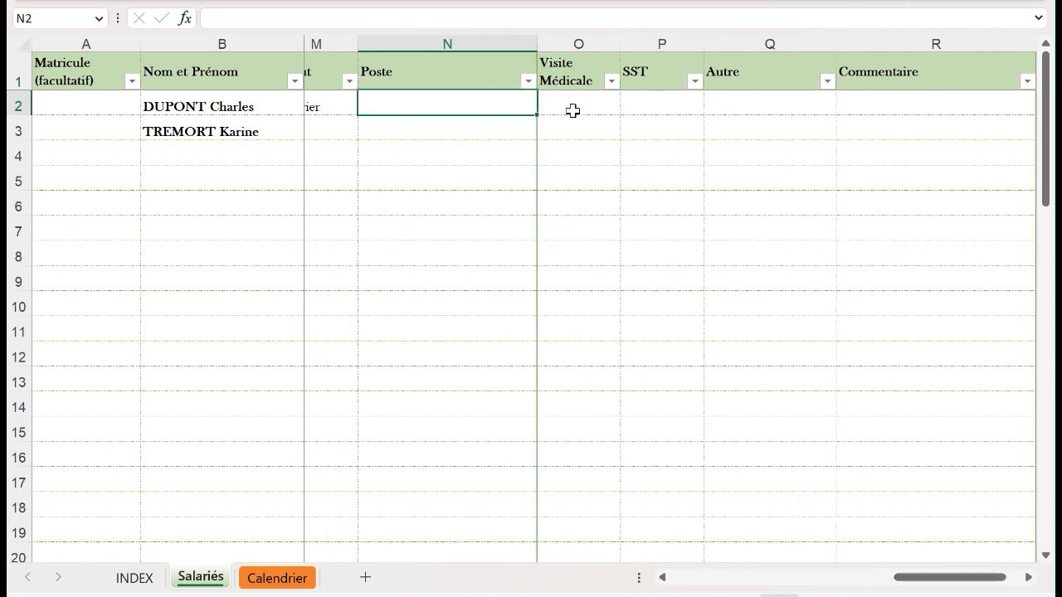
left_click(572, 108)
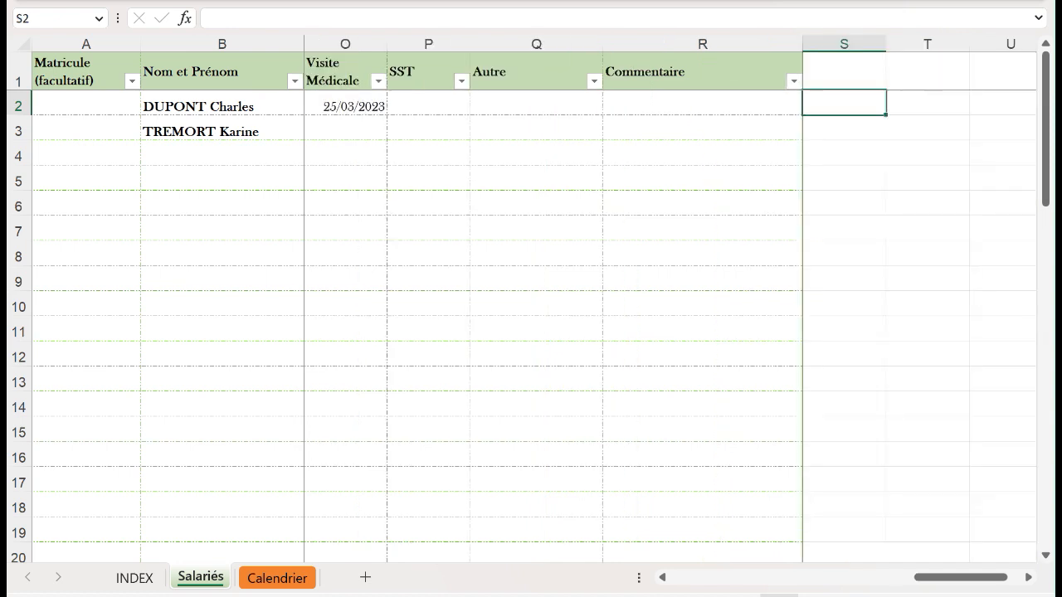
Review the first employee's row from the last columns back to the Nom et Prénom cell B2
key("Left")
key("Left")
key("Left")
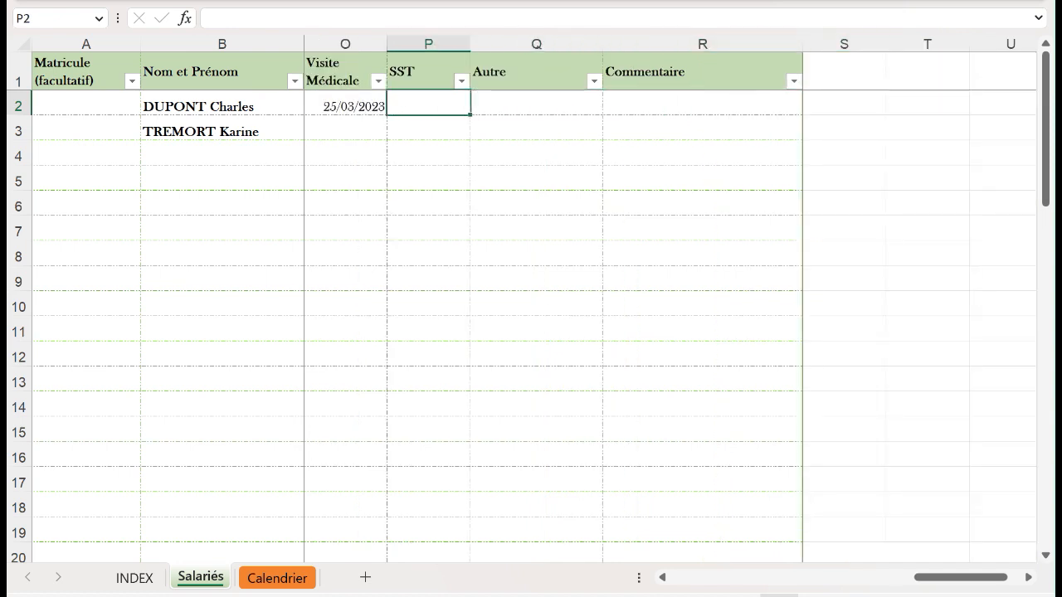
key("Left")
key("Left")
key("Left")
key("Left")
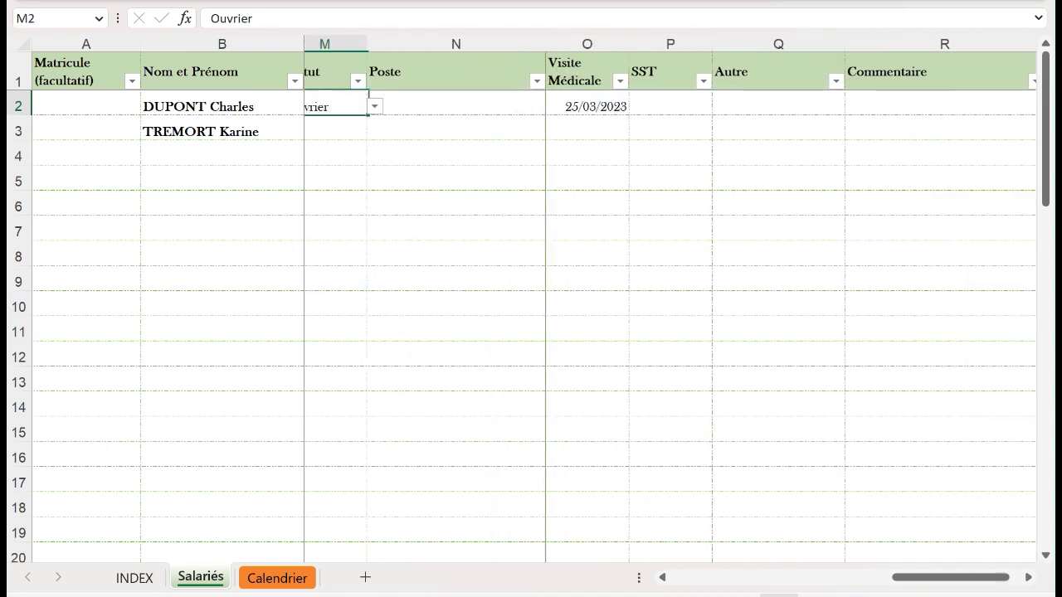
key("Left")
key("Left")
key("Left")
key("Left")
key("Left")
key("Left")
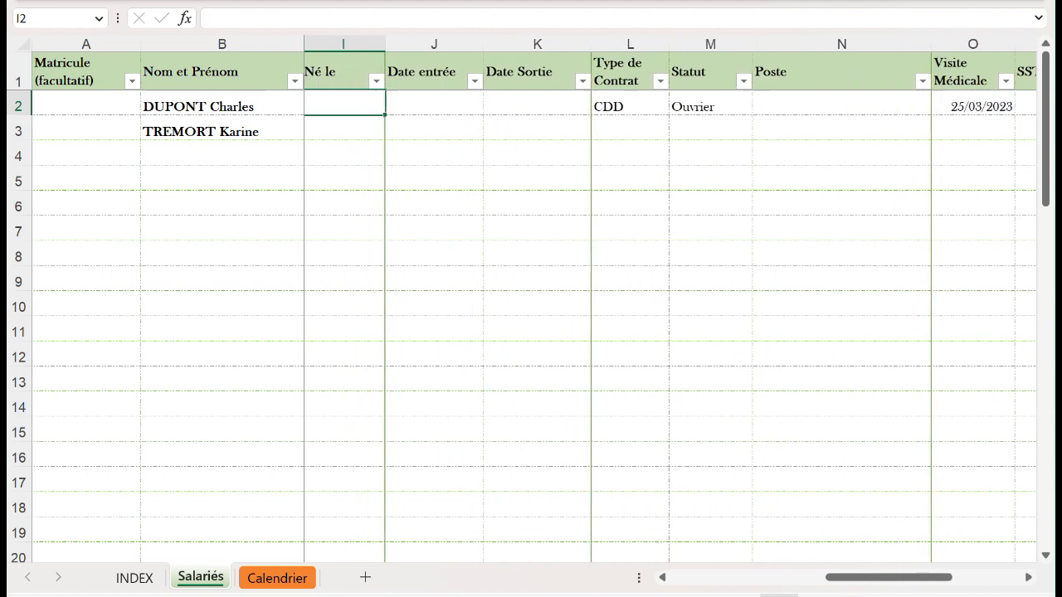
key("Left")
key("Left")
key("Left")
key("Left")
key("Left")
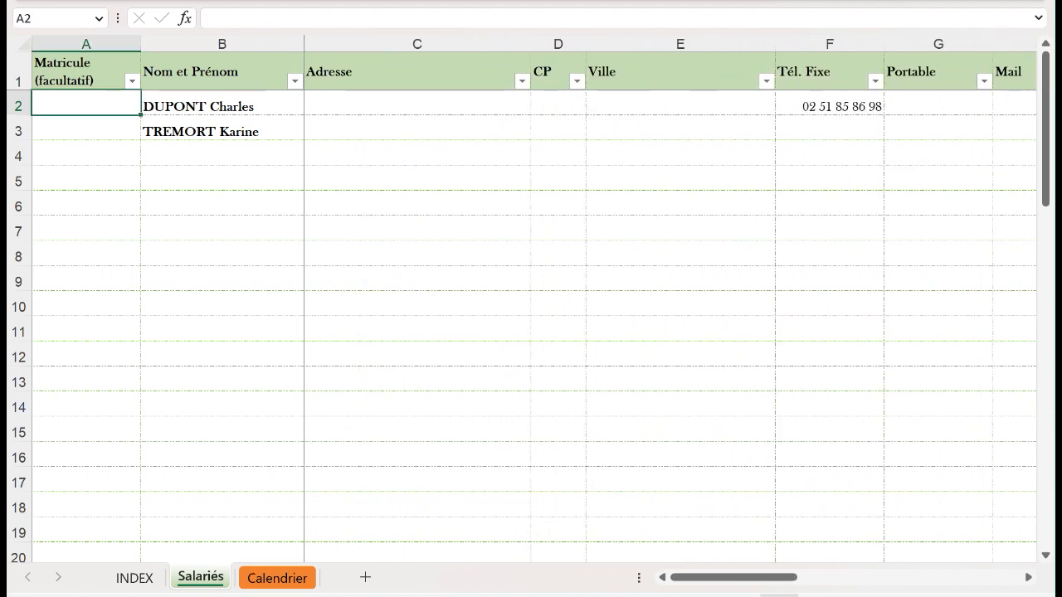
key("Right")
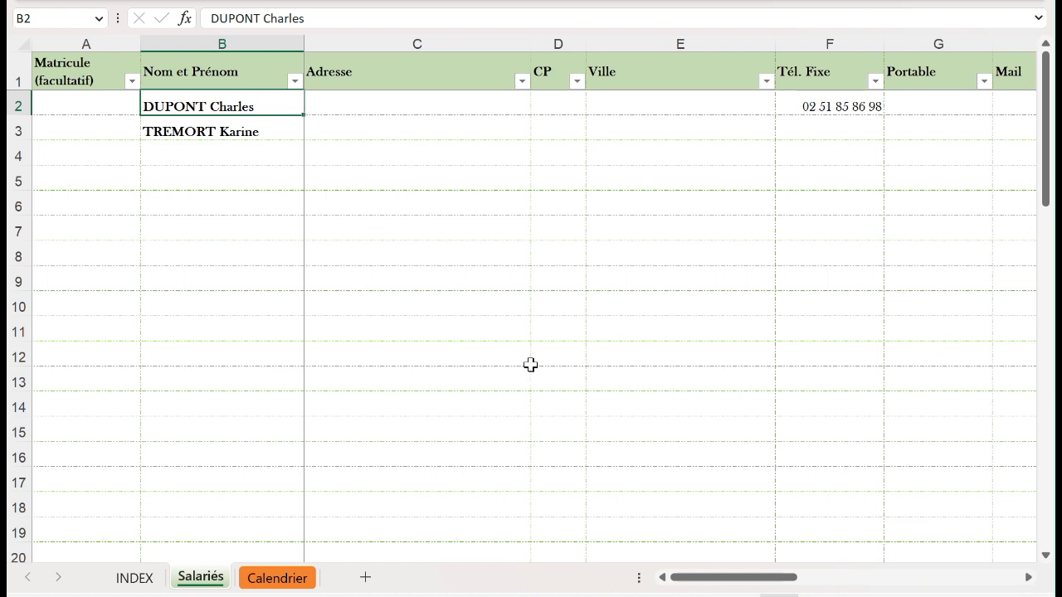
On the Calendrier sheet, check which employees can be chosen for the second employee row (cell A7)
key("ctrl+Page_Down")
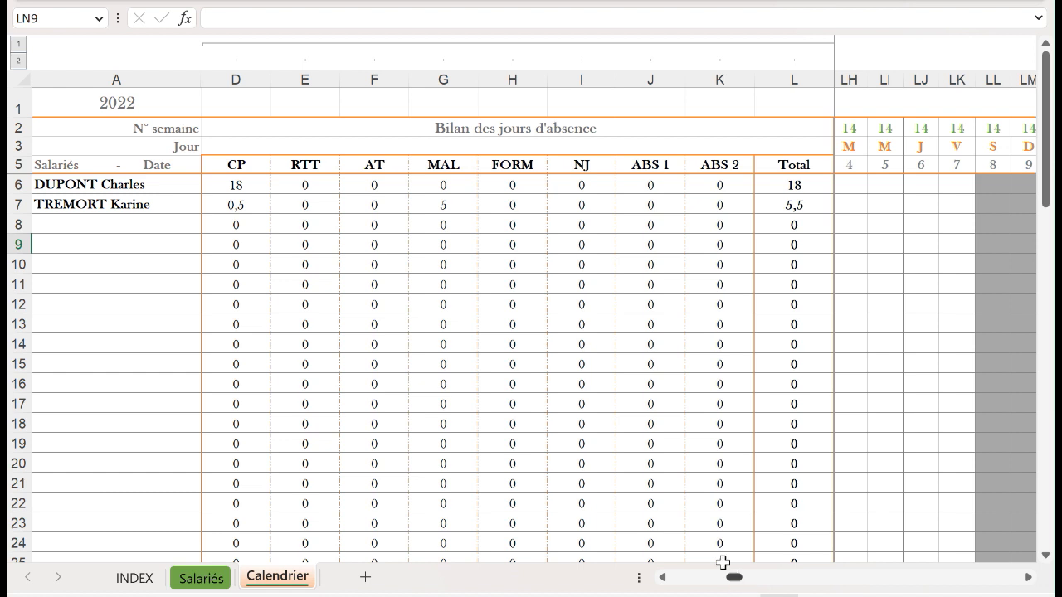
left_click(127, 183)
left_click(147, 202)
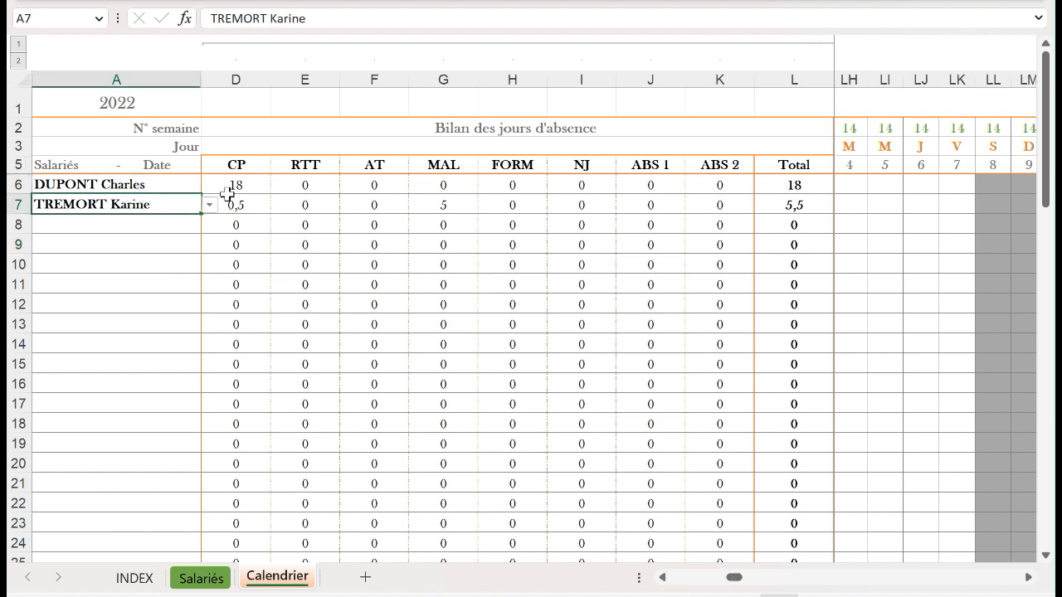
left_click(209, 204)
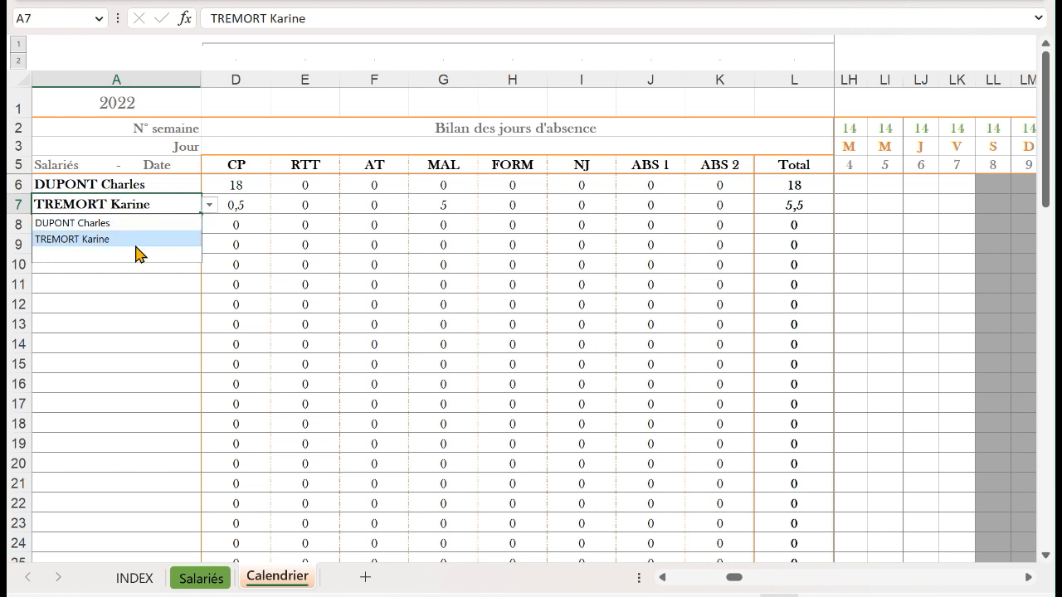
left_click_drag(153, 302, 171, 287)
Record a CP absence for the second employee on Saturday the 1st in week 13 (cell LE7)
left_click_drag(744, 575, 724, 577)
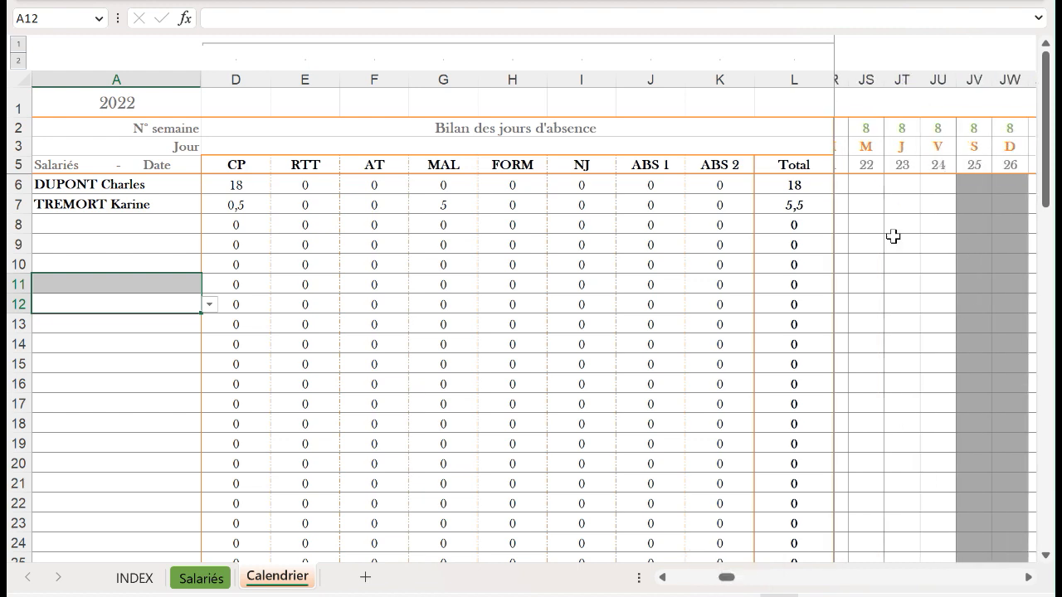
left_click(906, 206)
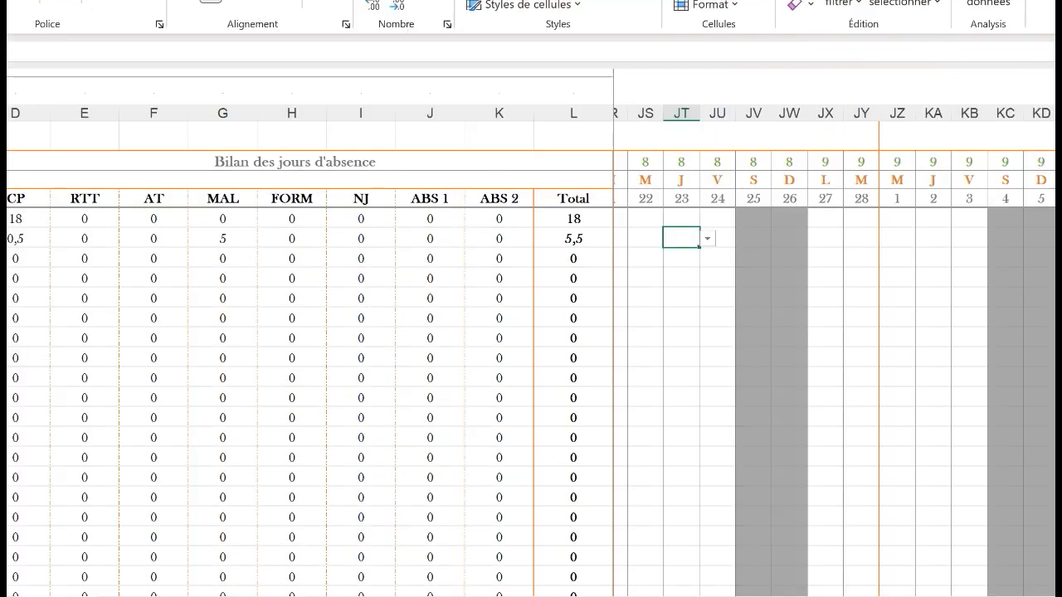
left_click_drag(727, 577, 740, 595)
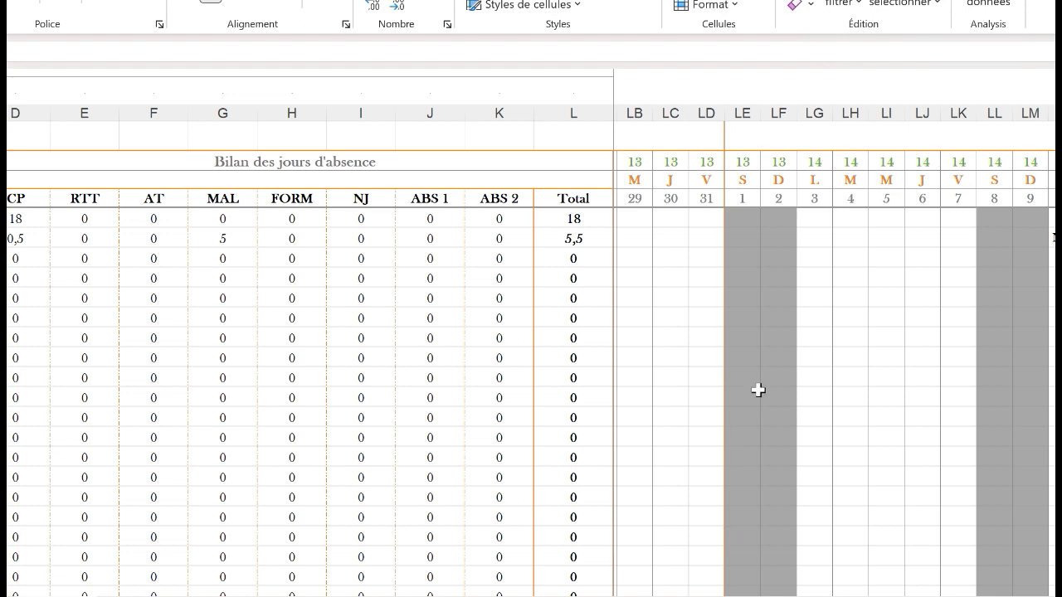
left_click(752, 219)
left_click(743, 238)
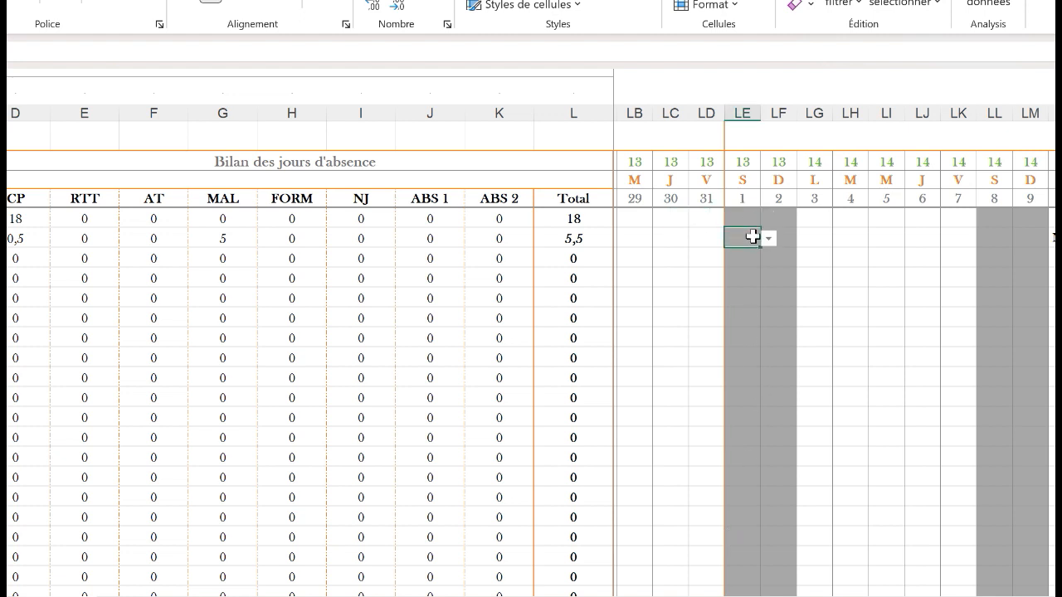
left_click(769, 239)
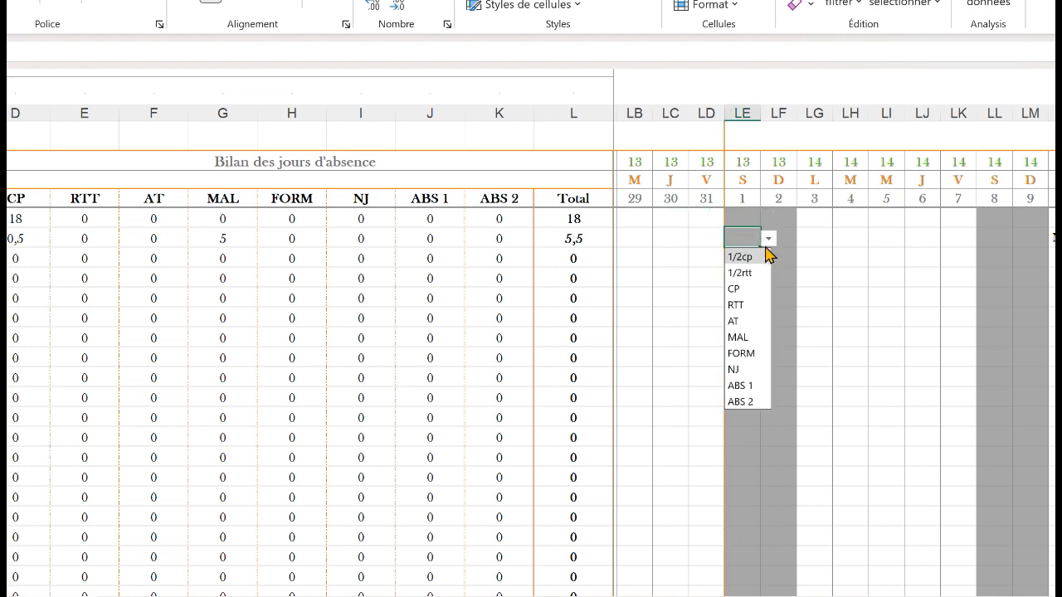
left_click(744, 291)
Check the absence codes offered for the second employee on Monday the 3rd in week 14 (cell LG7) and the CP total in D7
left_click(801, 239)
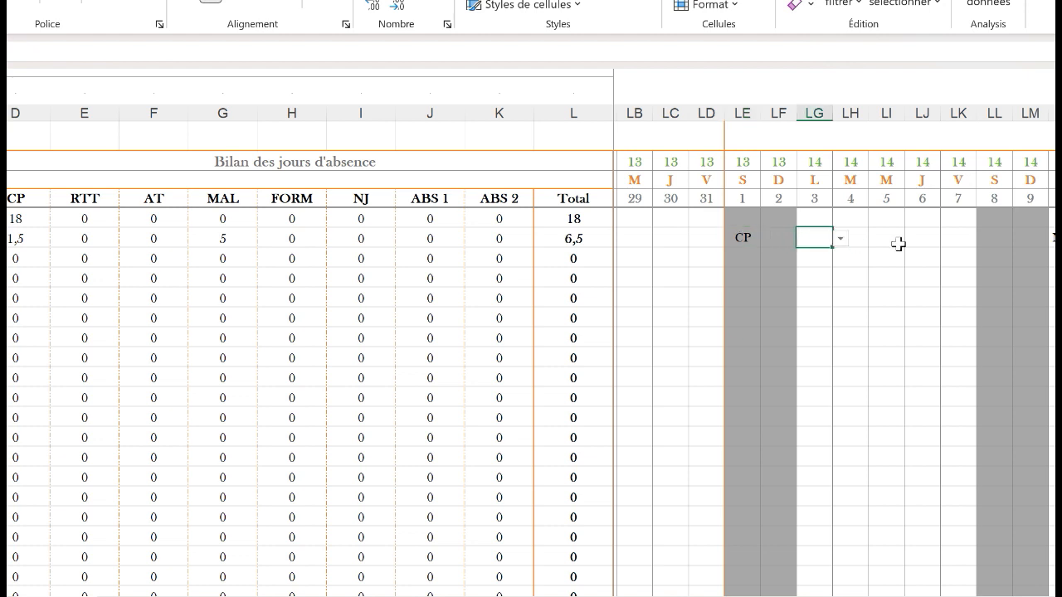
left_click(840, 239)
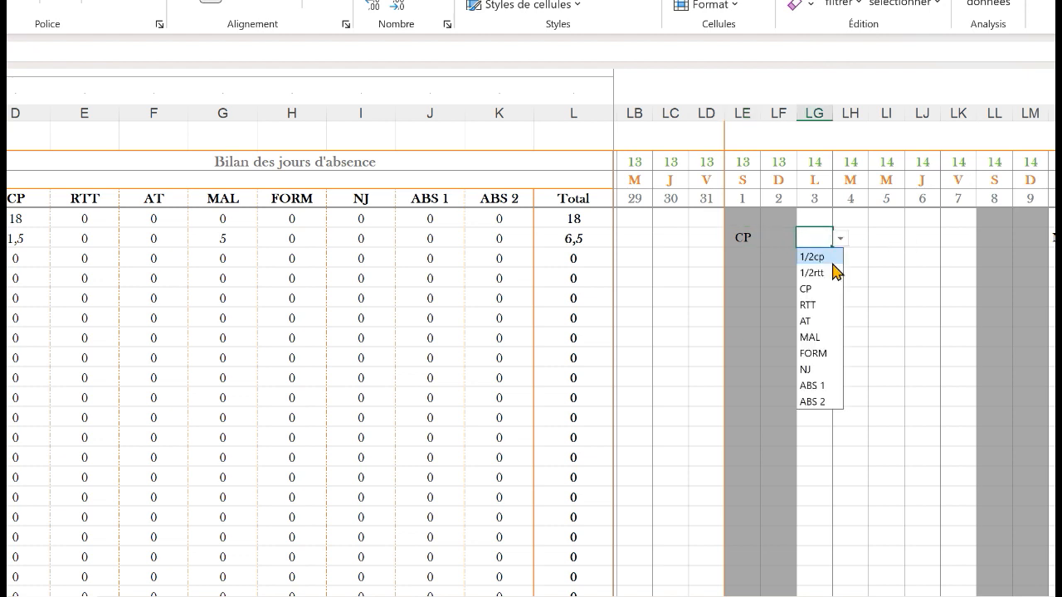
left_click(839, 240)
left_click(839, 239)
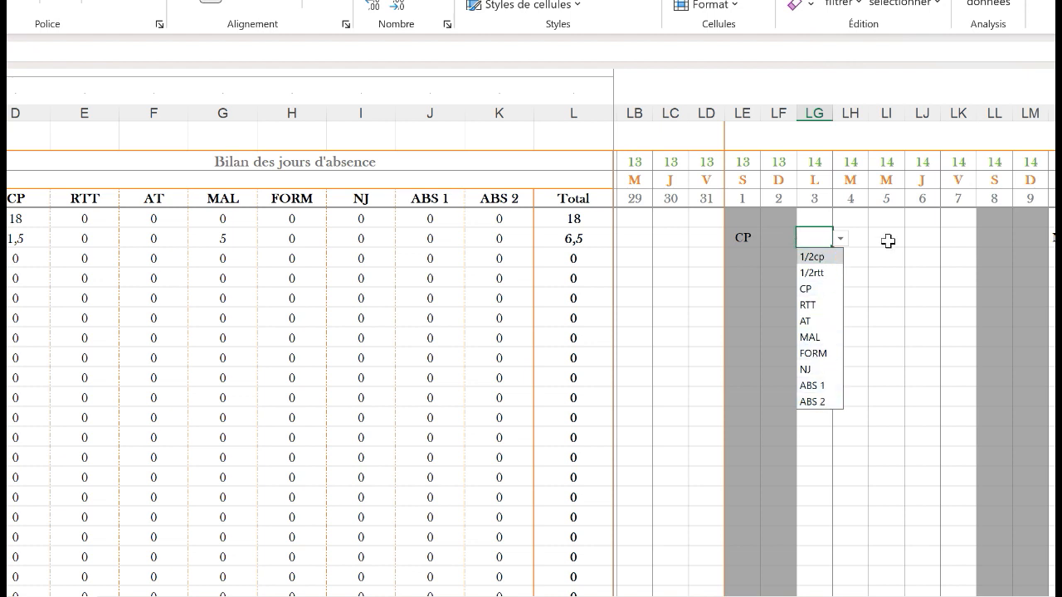
left_click(884, 238)
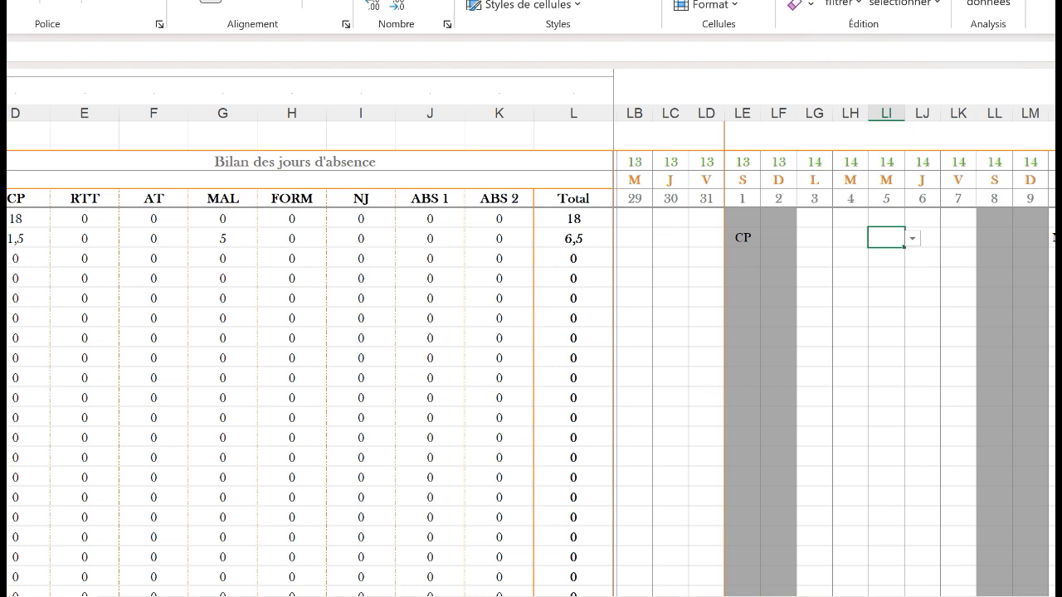
left_click(25, 239)
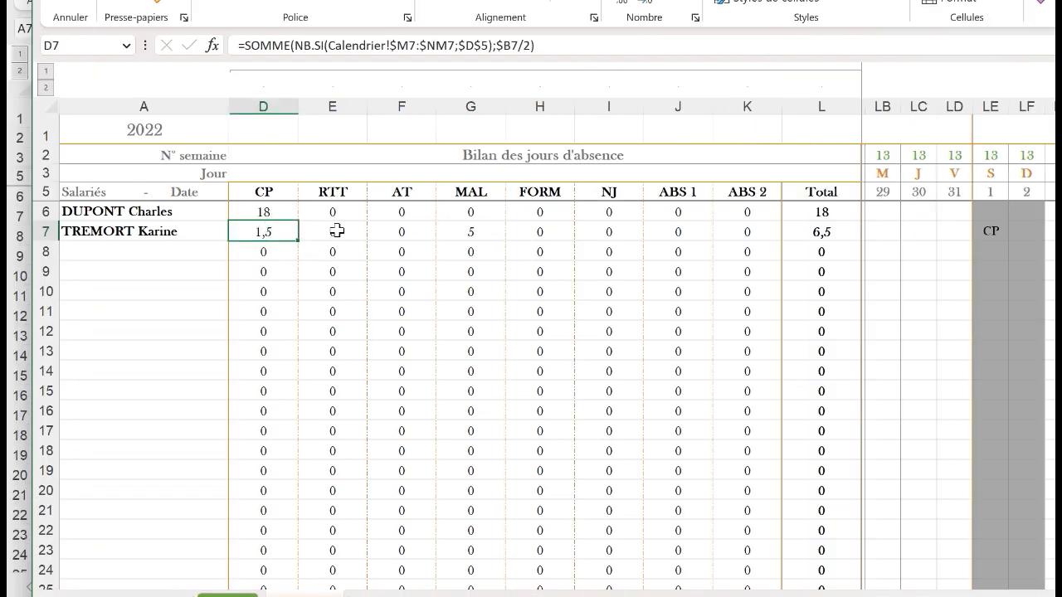
left_click(199, 257)
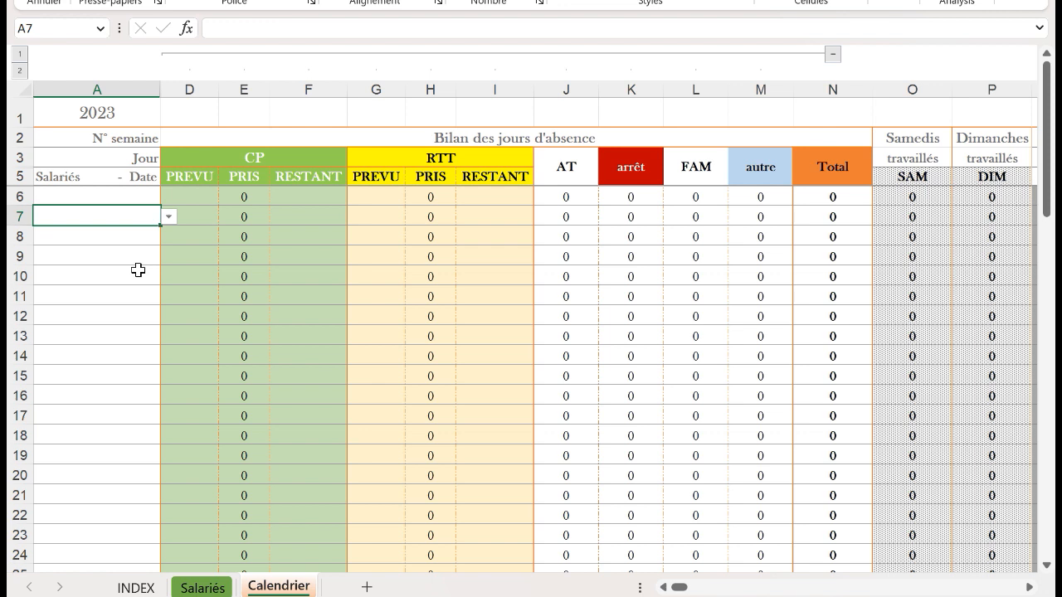
In the 2023 workbook's Calendrier sheet, examine the first row's CP PREVU, CP RESTANT and RTT RESTANT cells (D6, F6, I6)
left_click(187, 197)
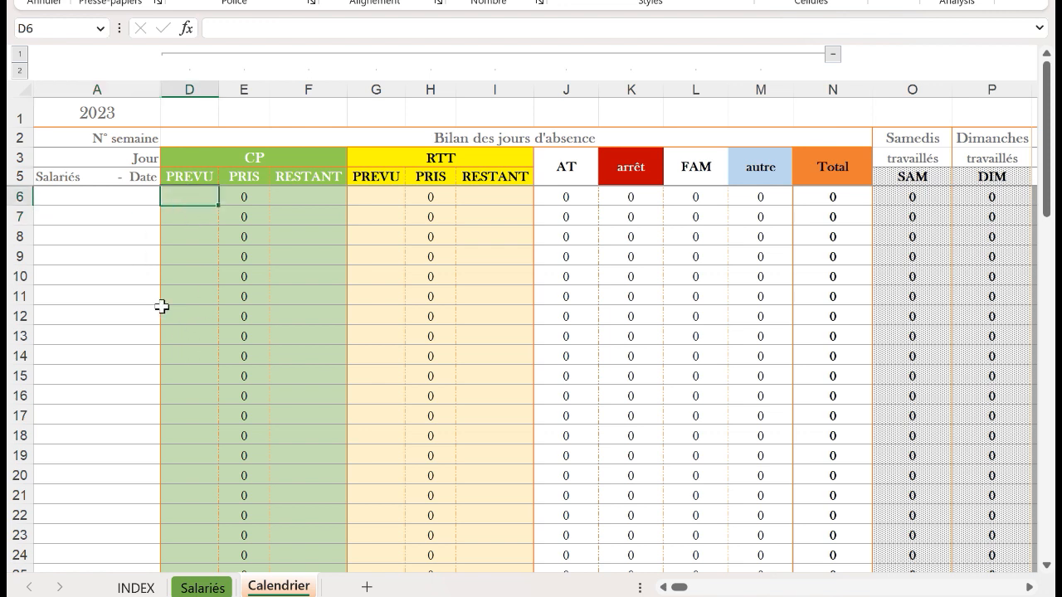
left_click(310, 194)
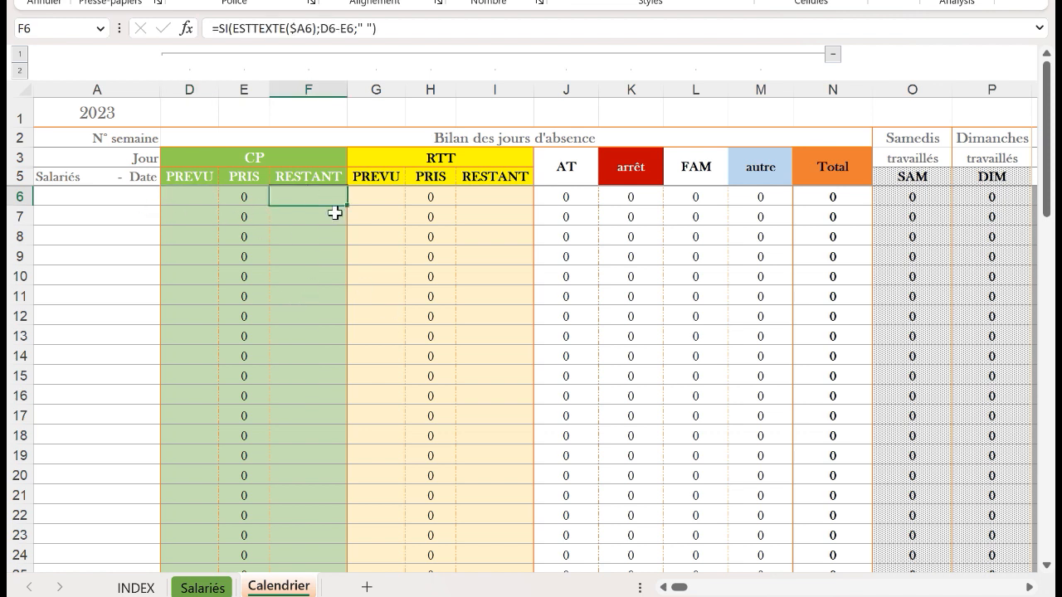
left_click(486, 202)
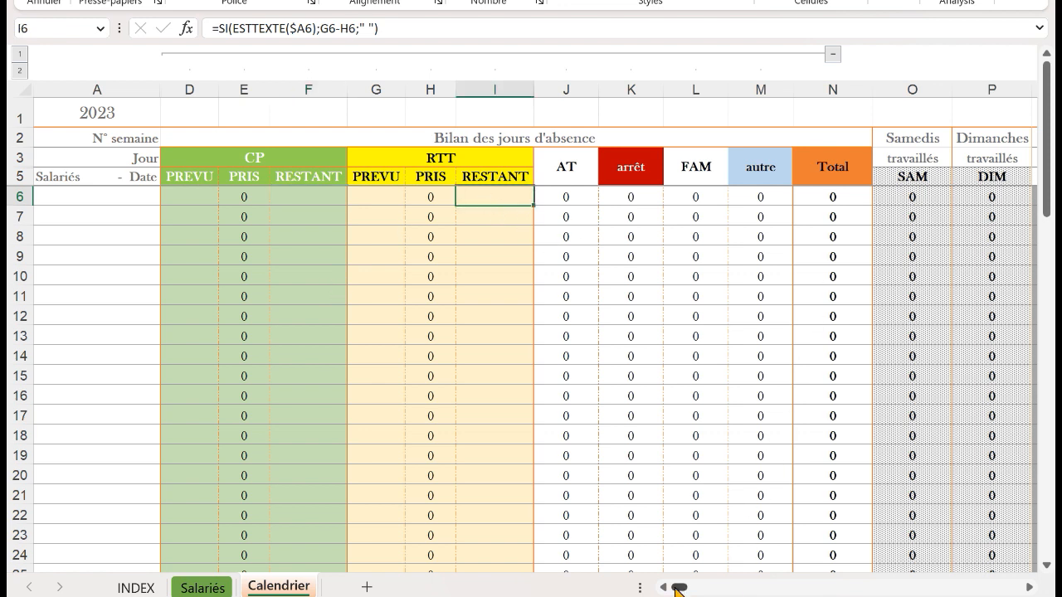
Collapse the grouped absence summary columns before Total and examine the Samedis and Dimanches travaillés counters beside the April dates
left_click_drag(685, 588, 699, 587)
left_click(916, 214)
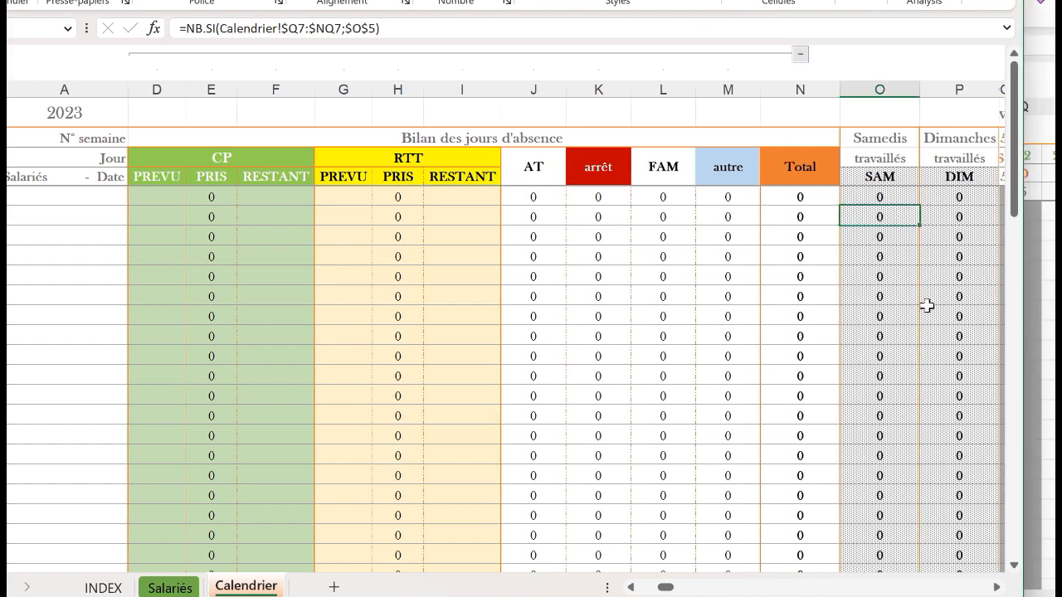
left_click(800, 54)
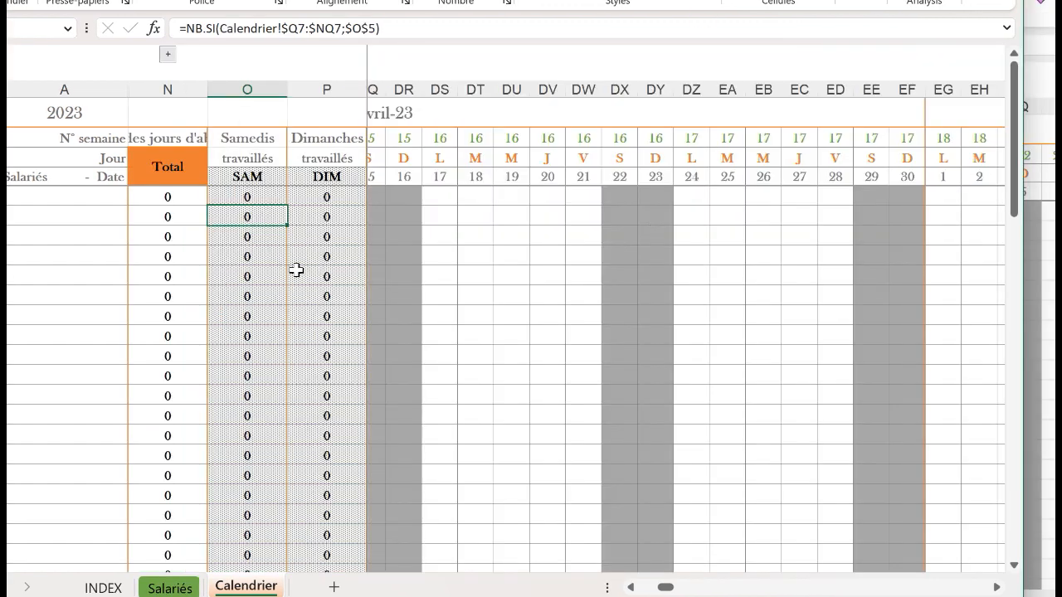
left_click(246, 196)
left_click(324, 199)
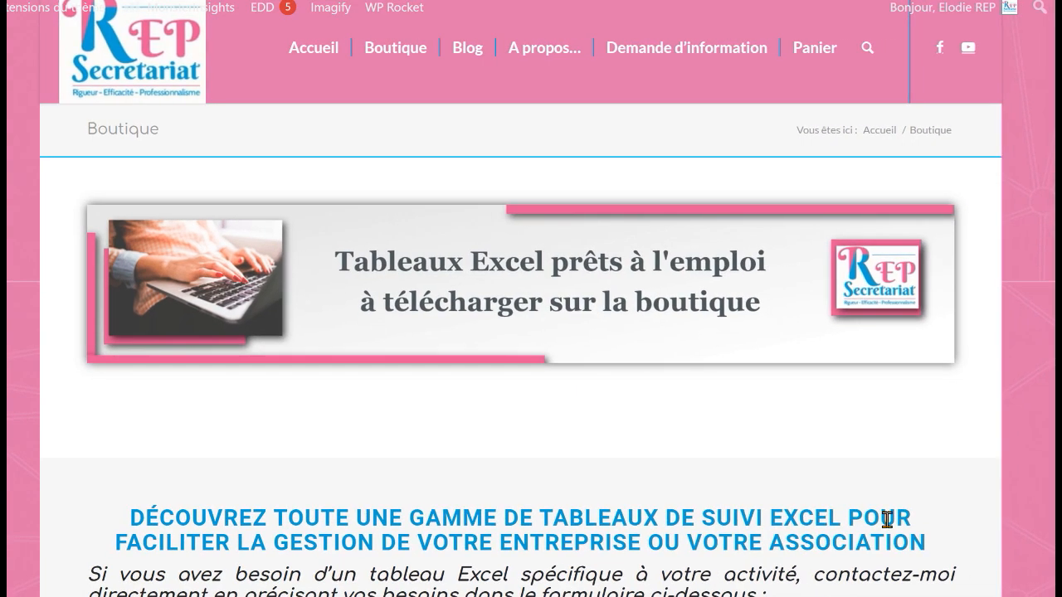
On the REP Secretariat website's Boutique page, browse the example Excel files and the download categories
scroll(884, 517, "down", 6)
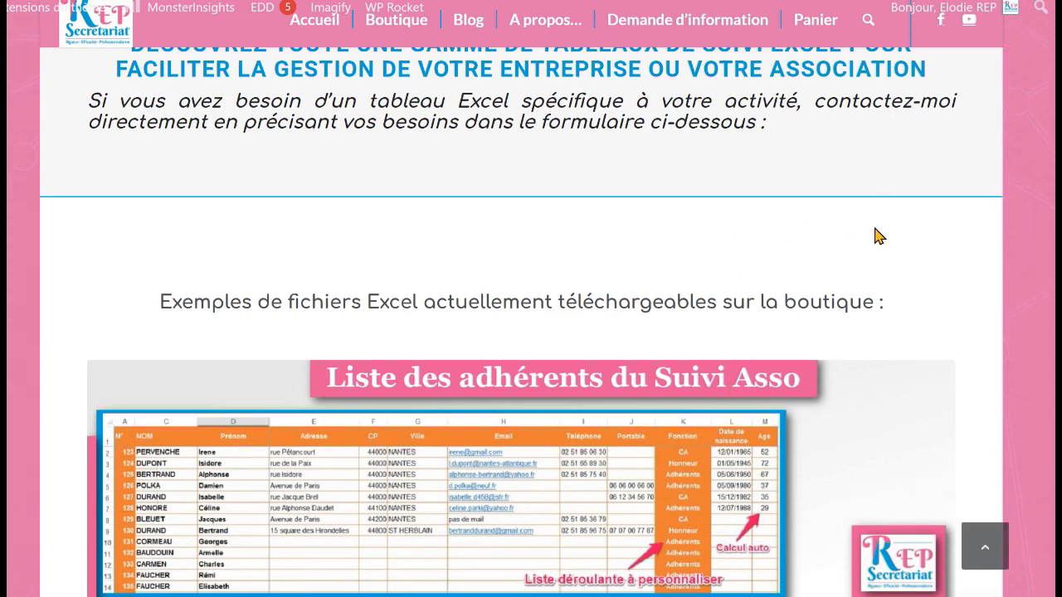
scroll(821, 221, "down", 3)
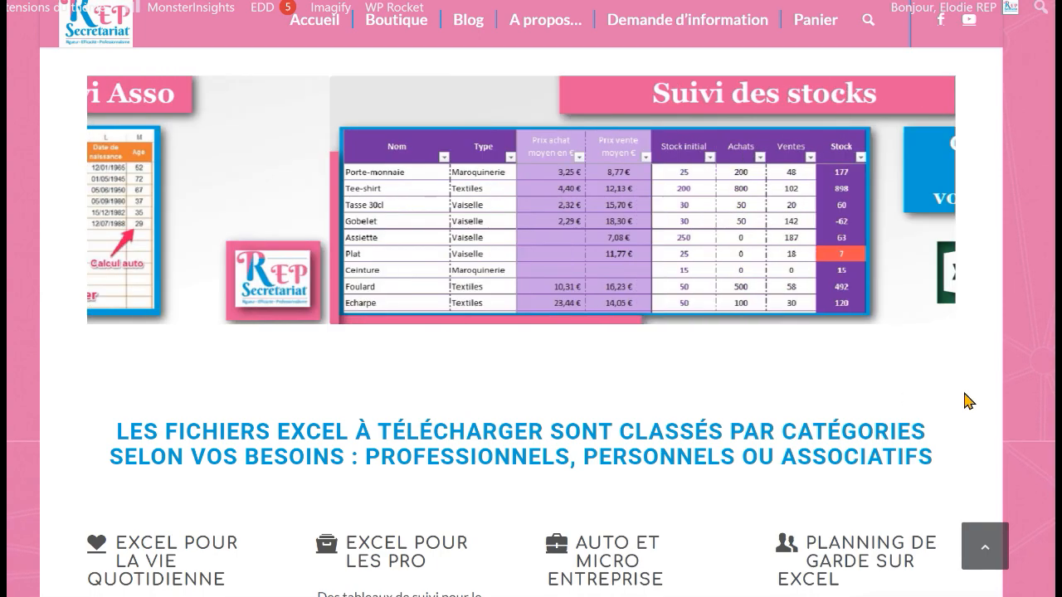
scroll(970, 401, "down", 2)
scroll(970, 400, "up", 4)
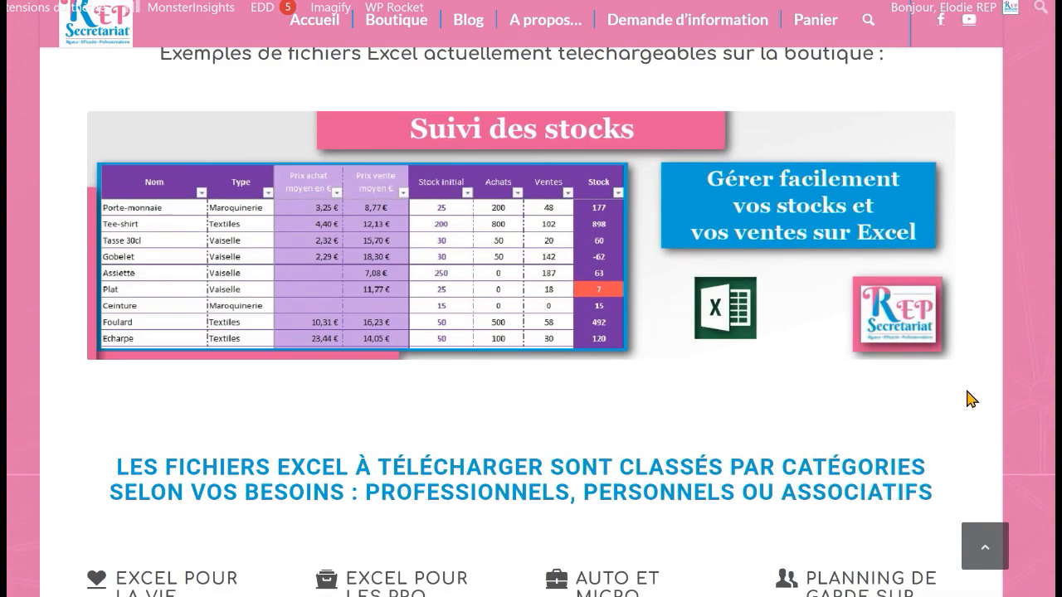